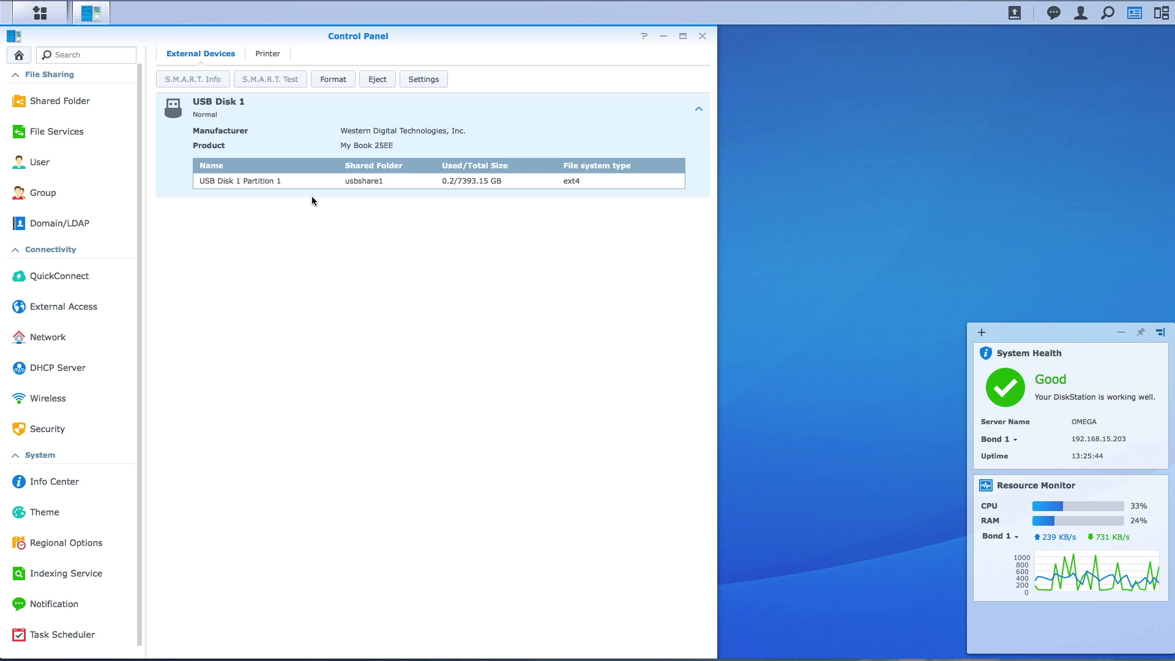
- Close the Control Panel and start a Hyper Backup task with Local Shared Folder & External Storage as the destination type
click(701, 38)
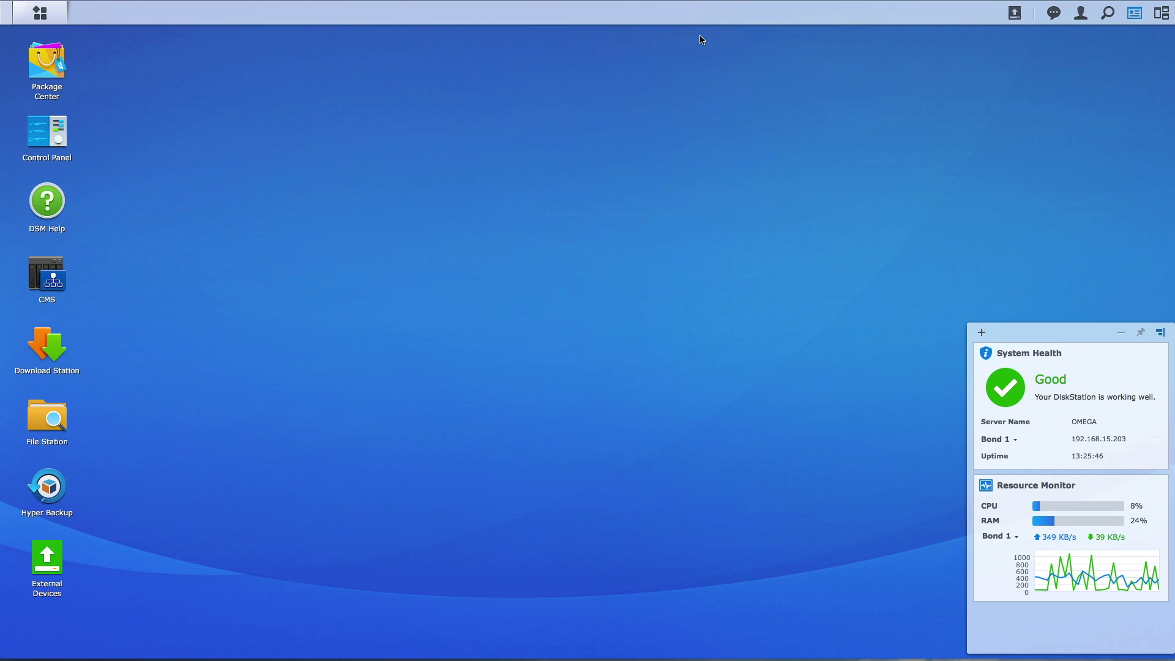
click(56, 488)
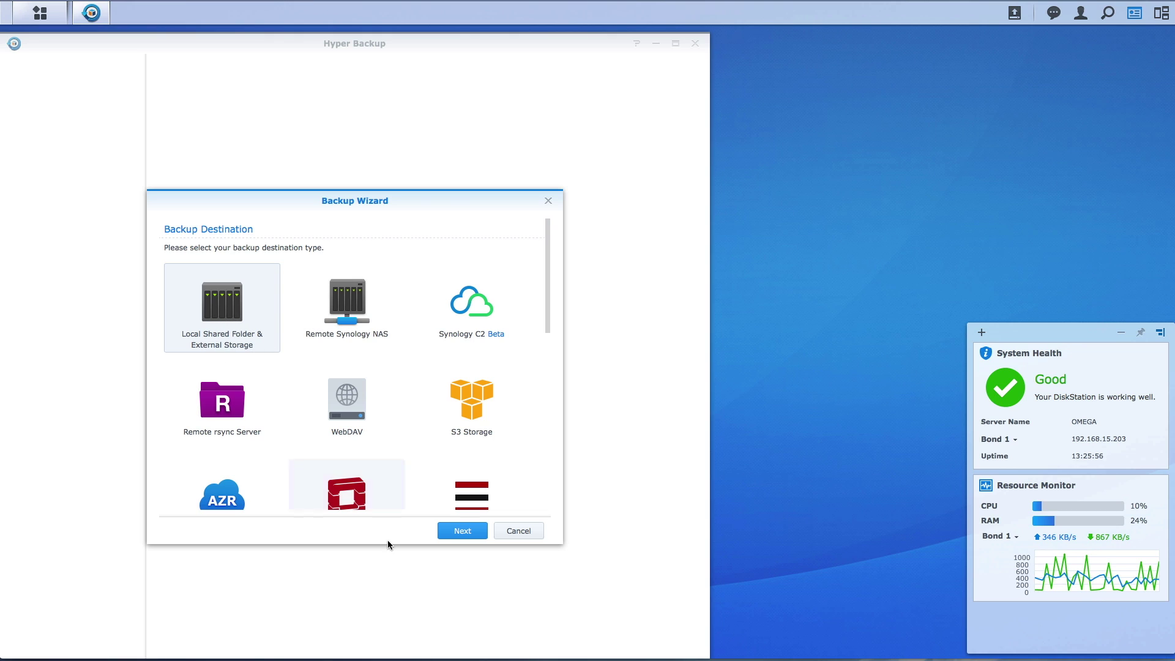
click(459, 531)
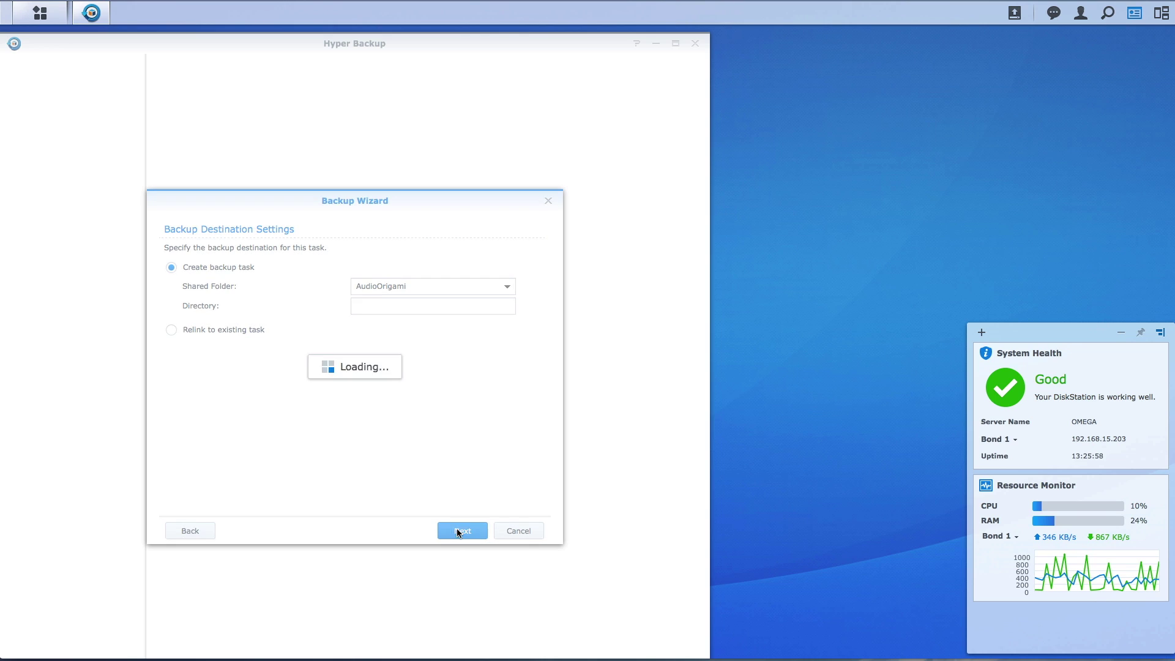
- Set the new backup task's destination to the shared folder usbshare1 with directory OMEGA_1, and continue to the data selection
click(509, 286)
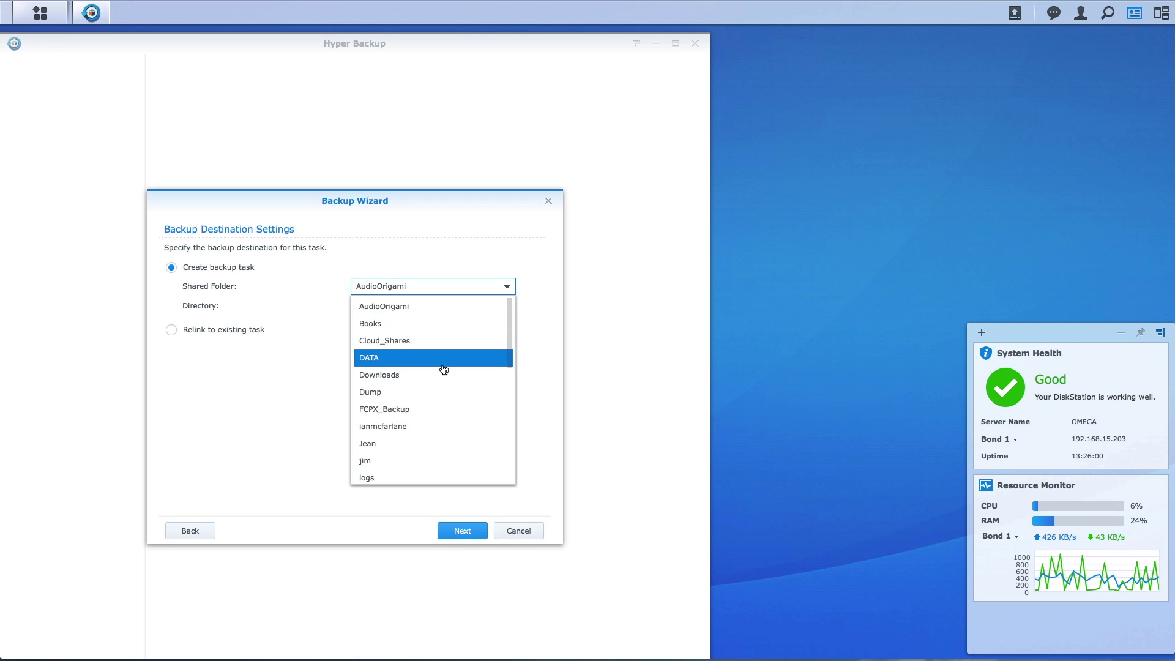
scroll(446, 367, down, 5)
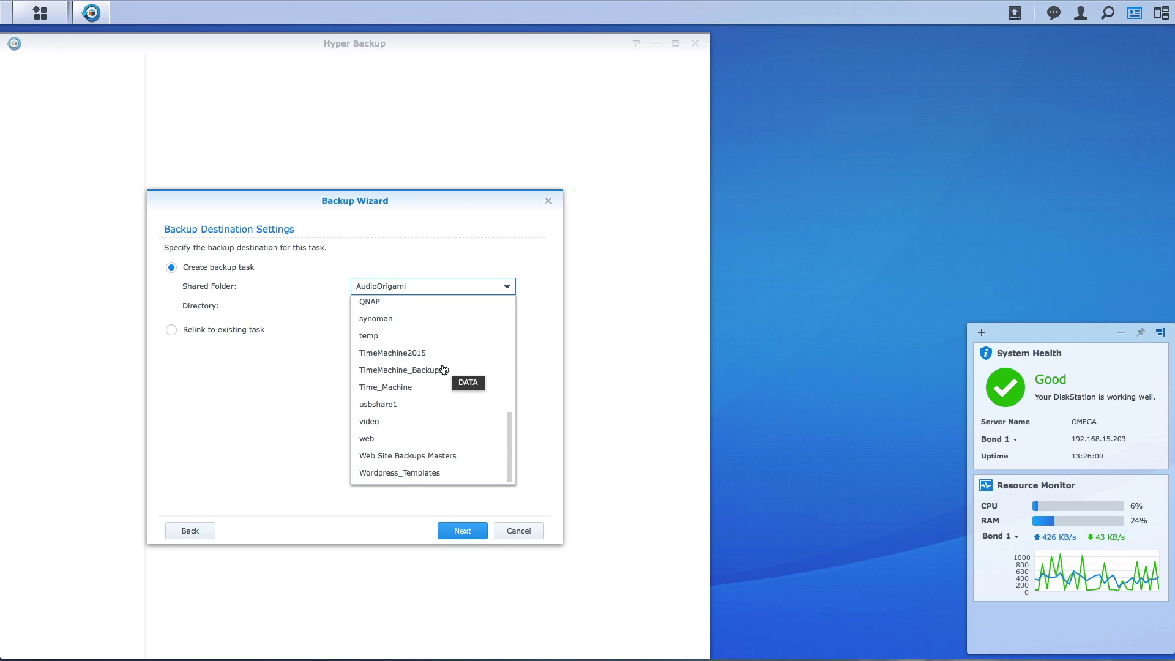
click(397, 406)
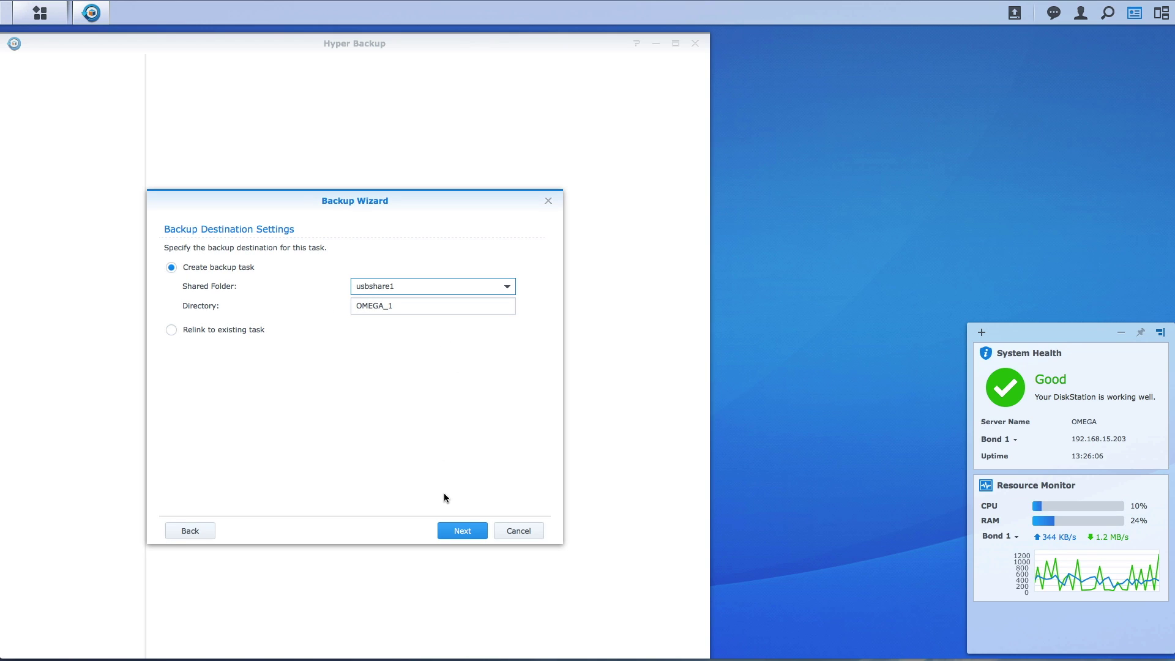
click(465, 535)
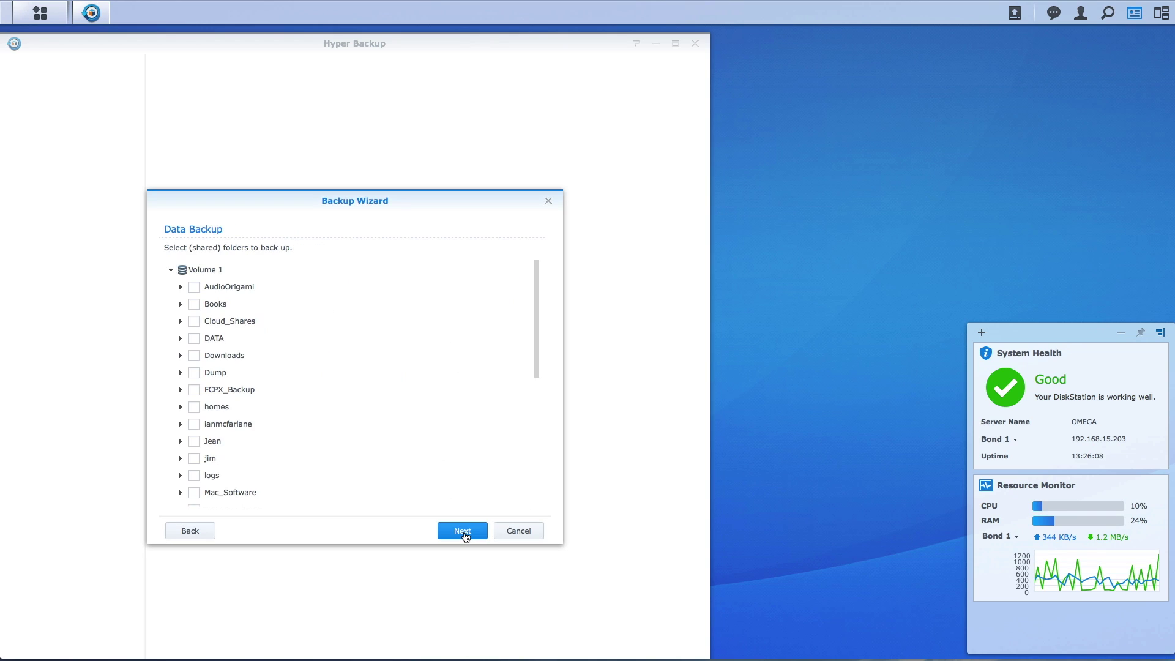
- Select every Volume 1 shared folder from AudioOrigami through Mac_Software for the backup, including the personal folders and logs
click(193, 287)
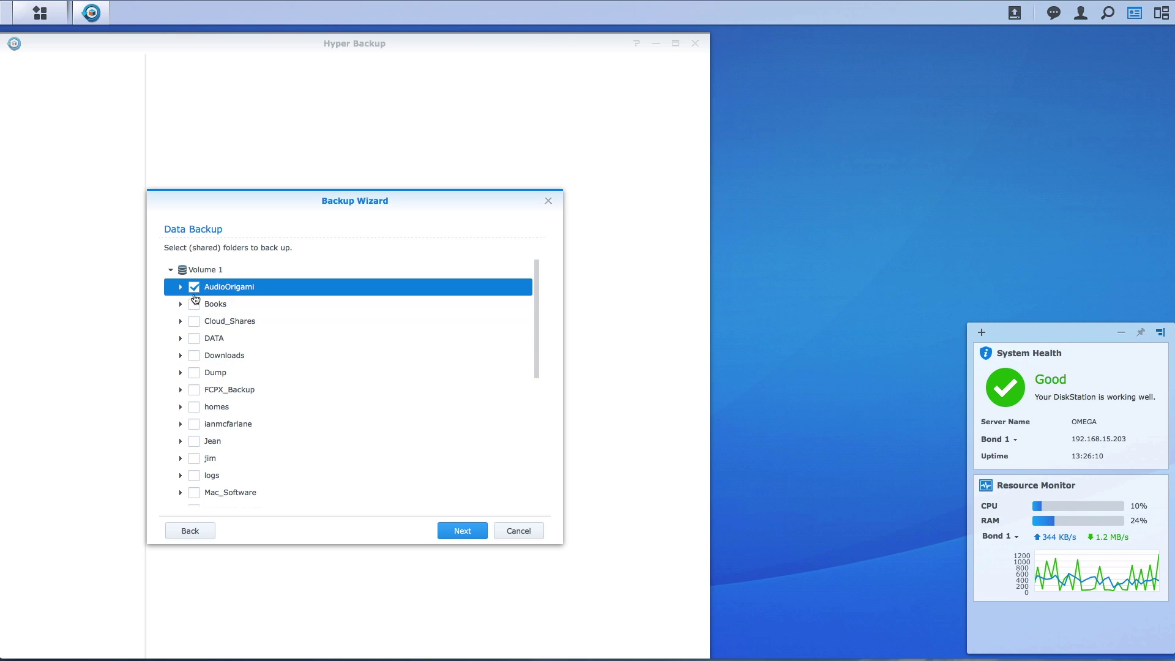
click(194, 304)
click(194, 321)
click(193, 339)
click(194, 356)
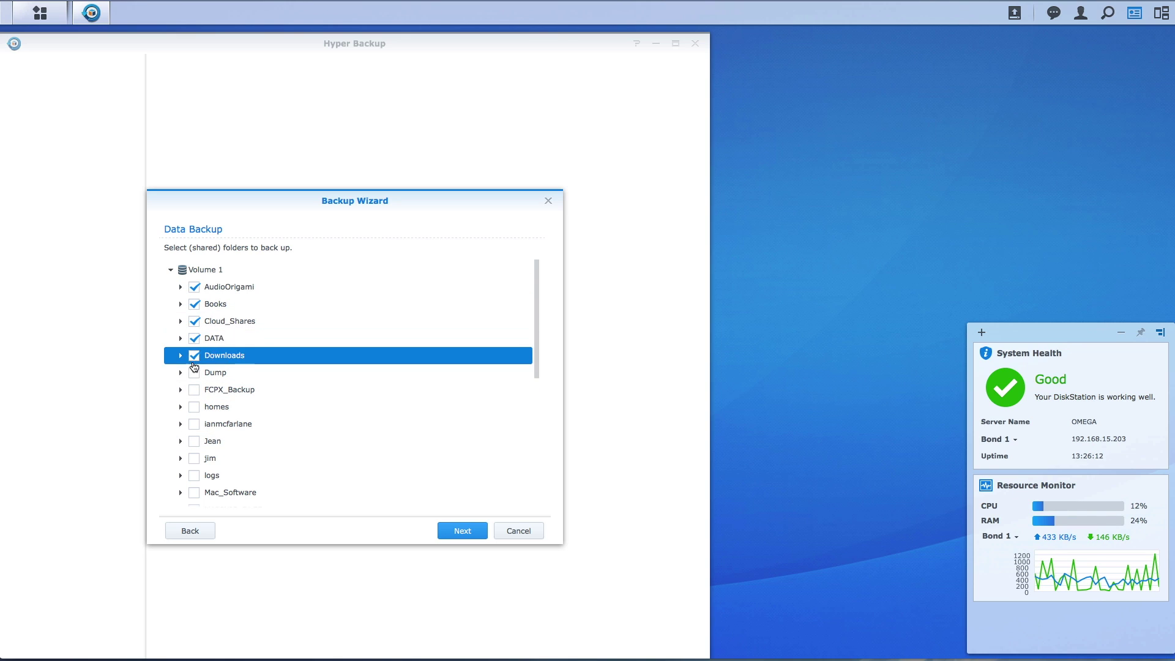
click(194, 372)
click(194, 390)
click(194, 407)
click(194, 424)
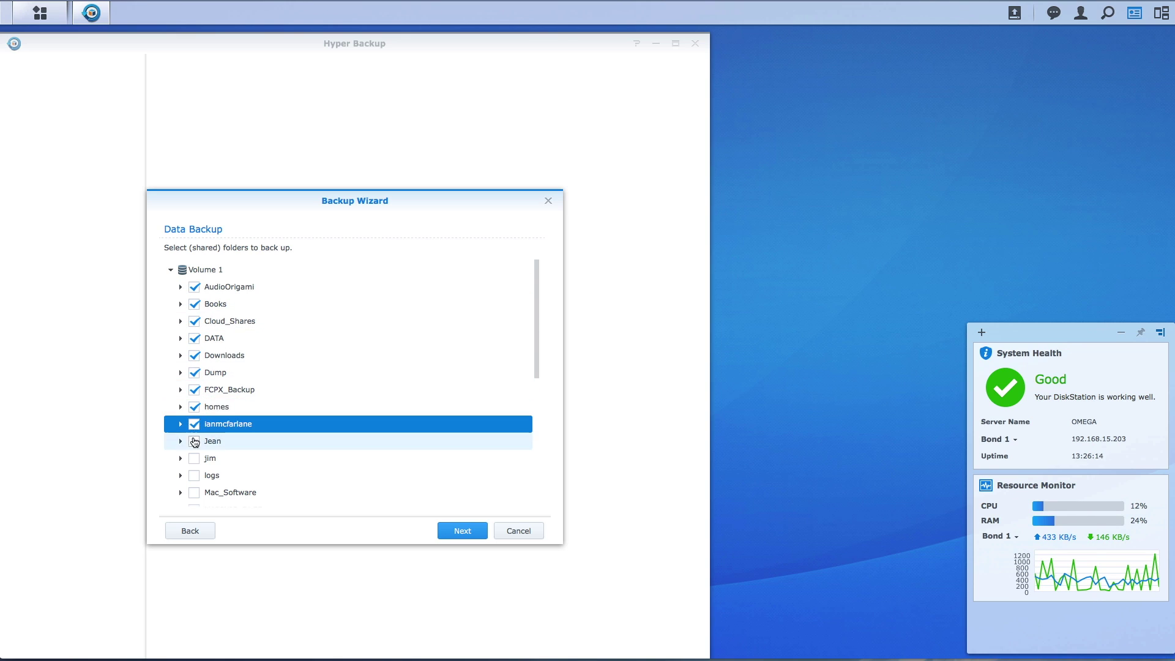
click(194, 441)
click(194, 460)
click(193, 476)
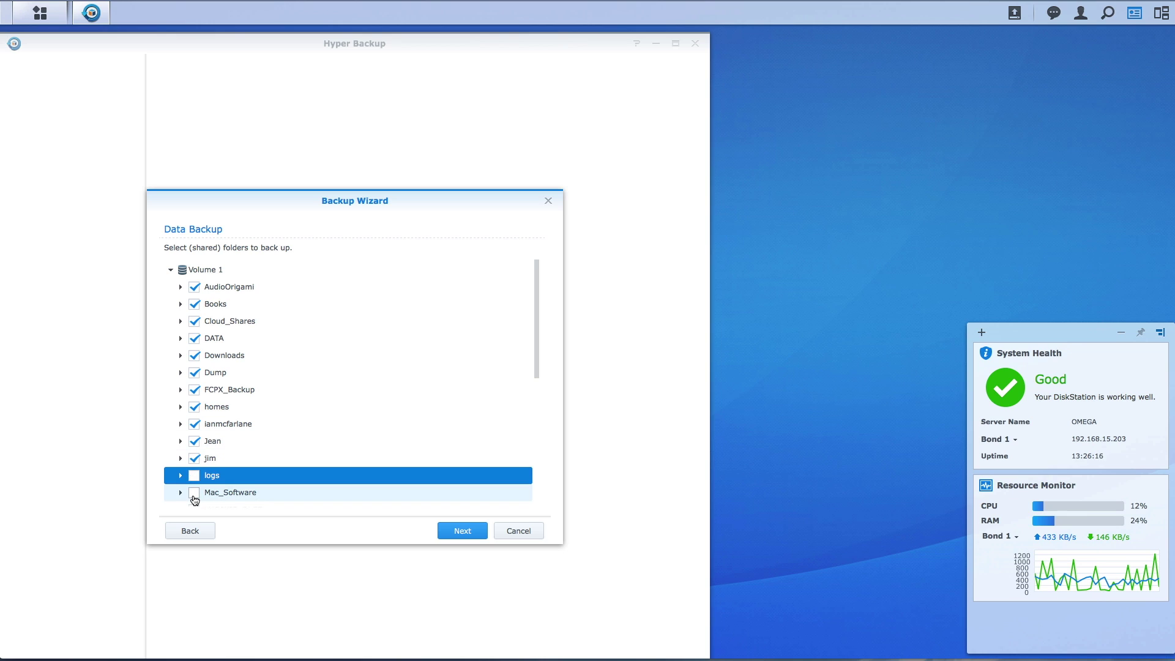
click(194, 495)
scroll(195, 501, down, 3)
click(194, 332)
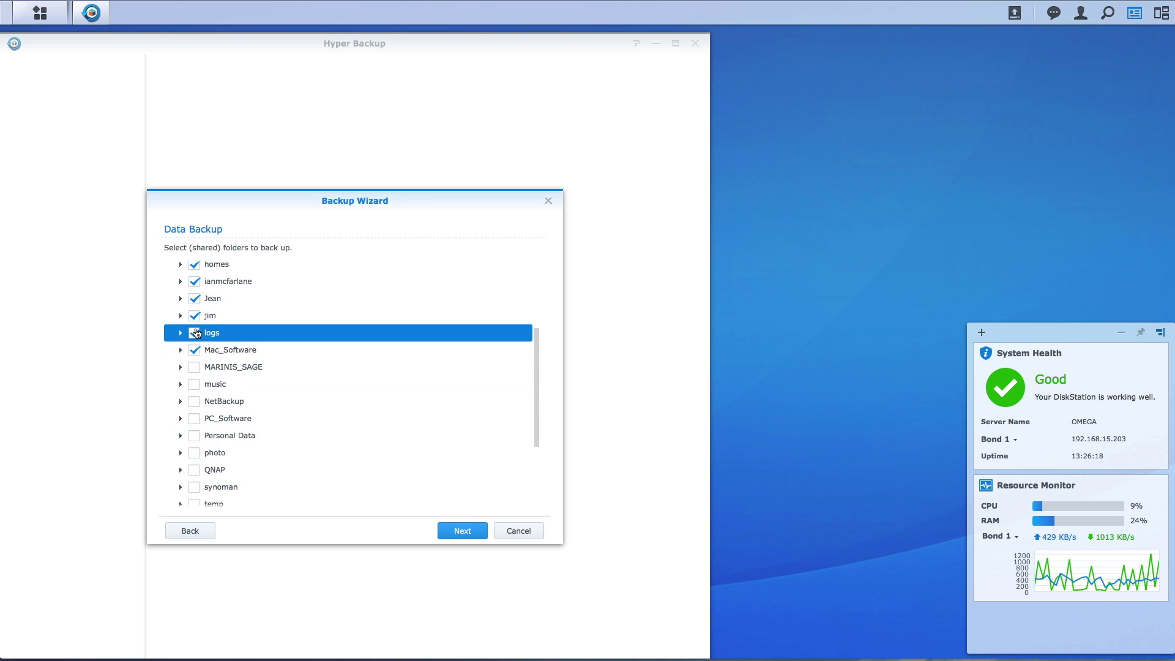
- Add the shared folders from MARINIS_SAGE through synoman to the backup, including NetBackup, PC_Software, Personal Data and photo
click(194, 367)
click(194, 384)
click(194, 401)
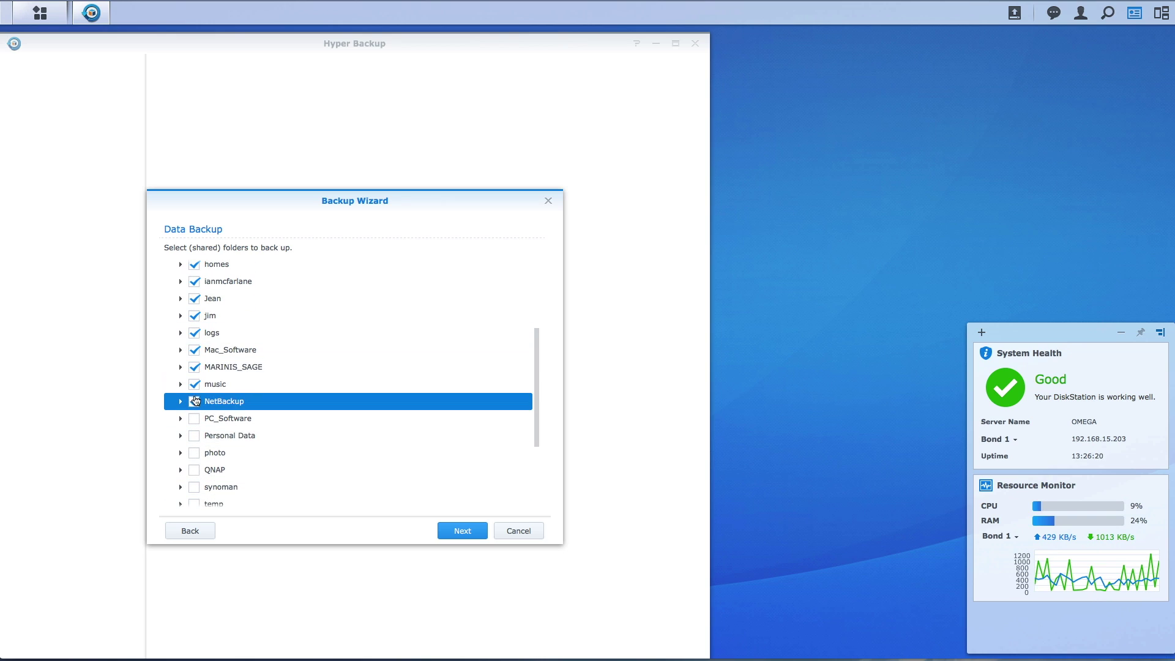
click(194, 435)
click(194, 418)
click(194, 401)
click(194, 452)
click(194, 470)
click(194, 487)
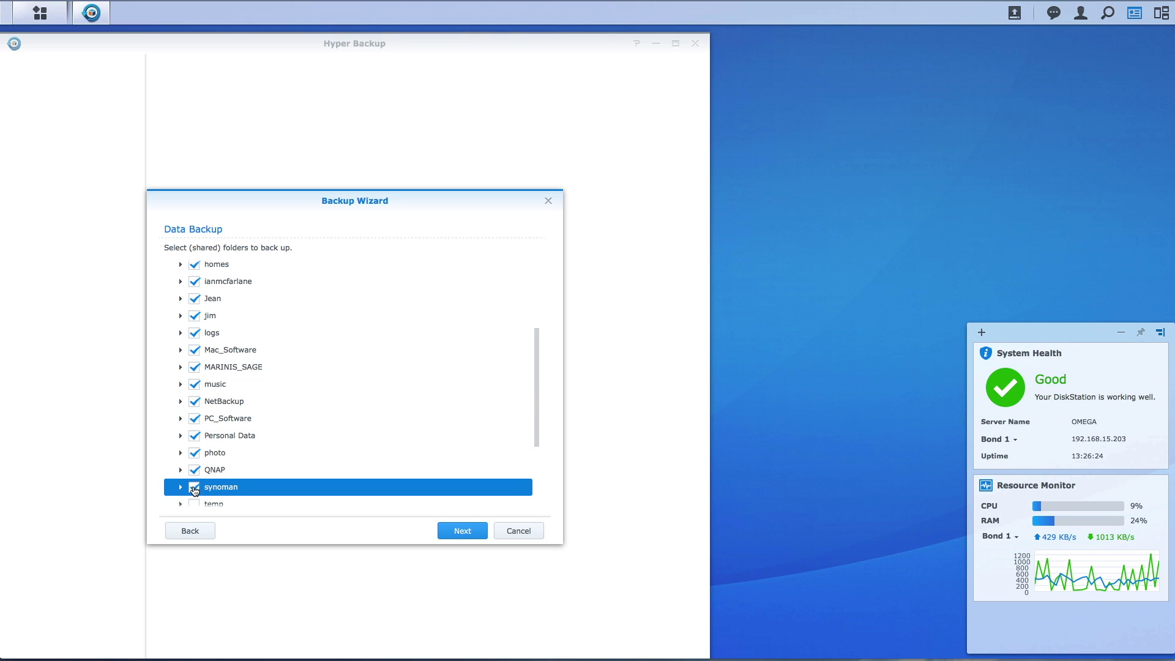
- Add the remaining shared folders from temp through Wordpress_Templates to the backup and continue to the application selection
scroll(194, 491, down, 3)
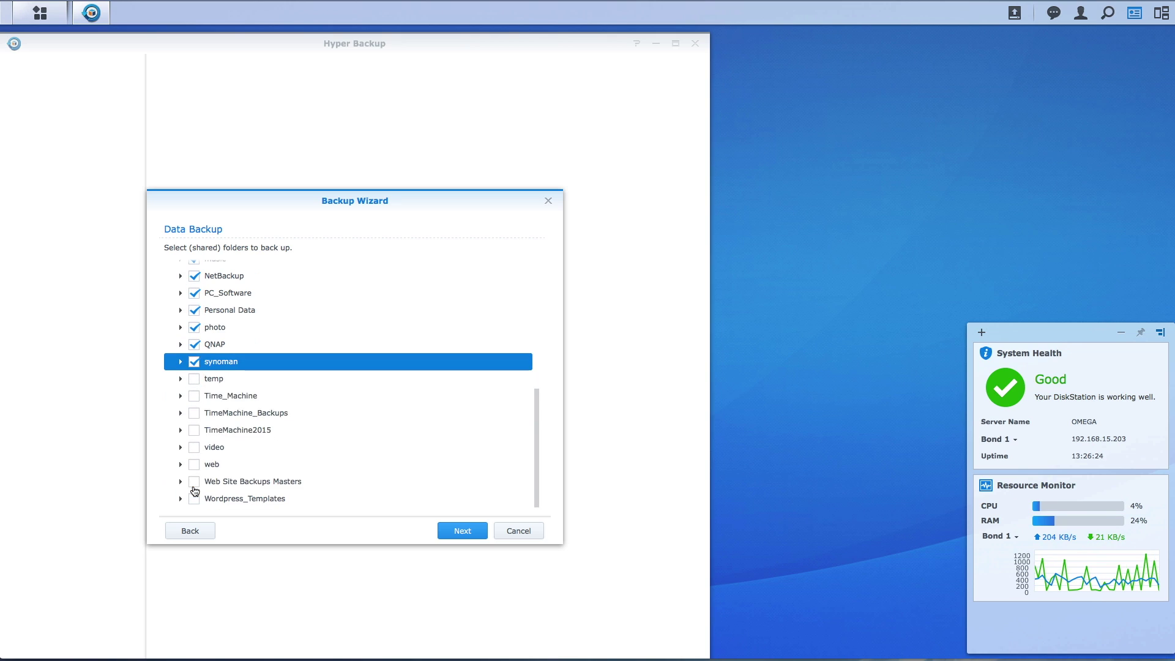
click(194, 397)
click(194, 413)
click(194, 430)
click(194, 447)
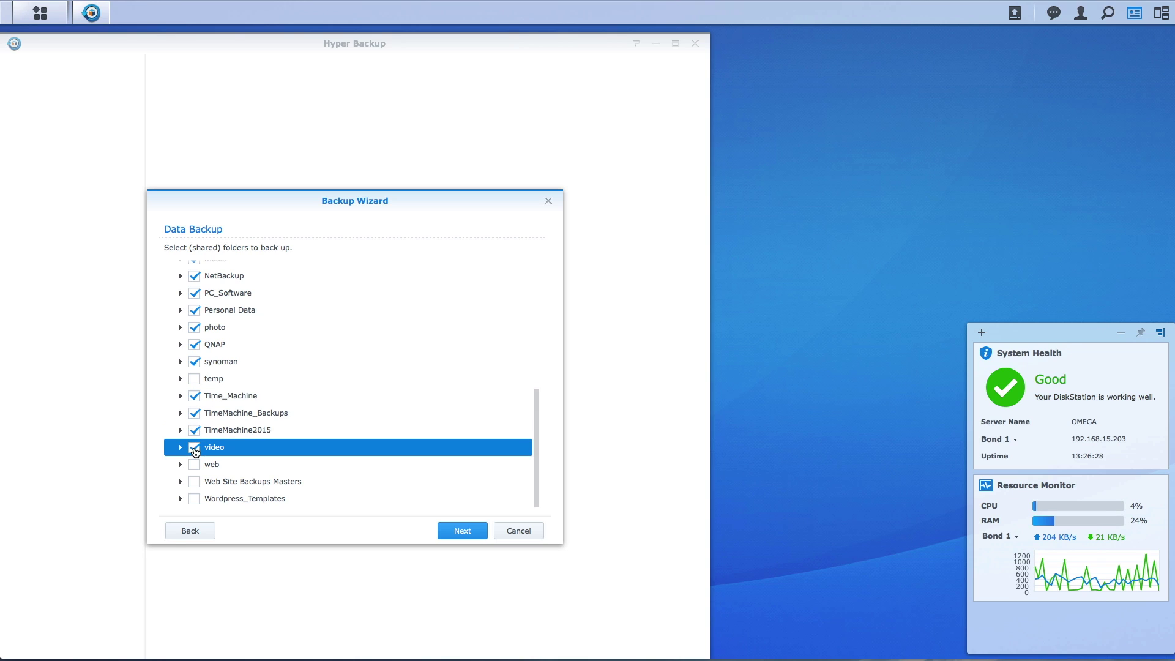
click(194, 465)
click(194, 481)
click(194, 499)
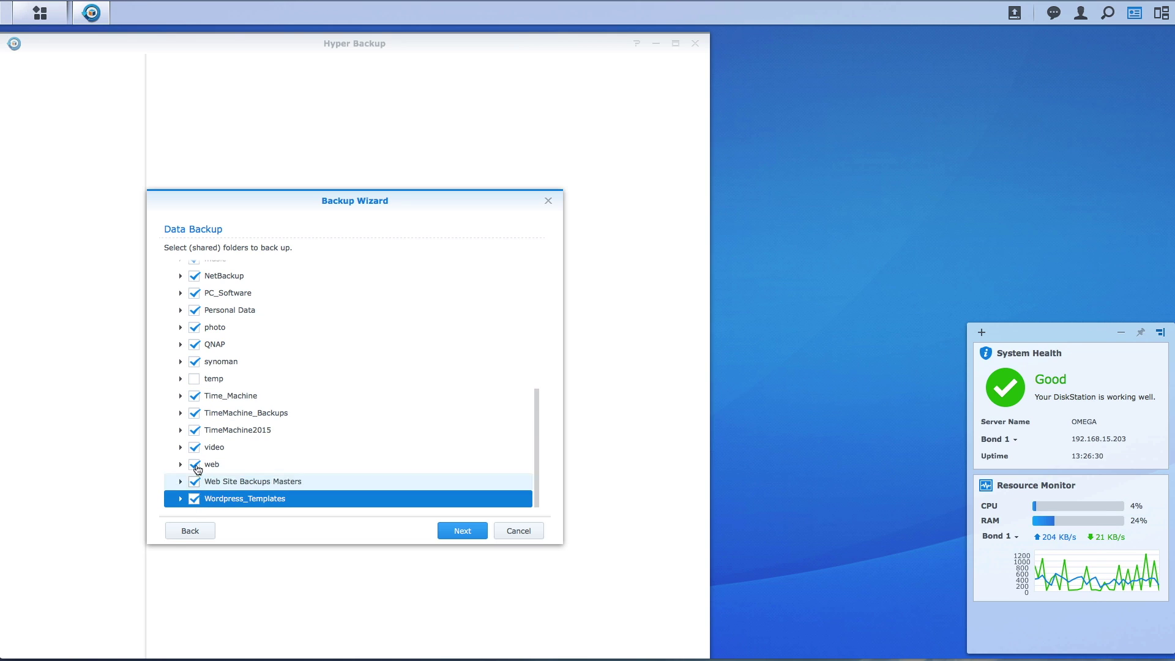
click(194, 379)
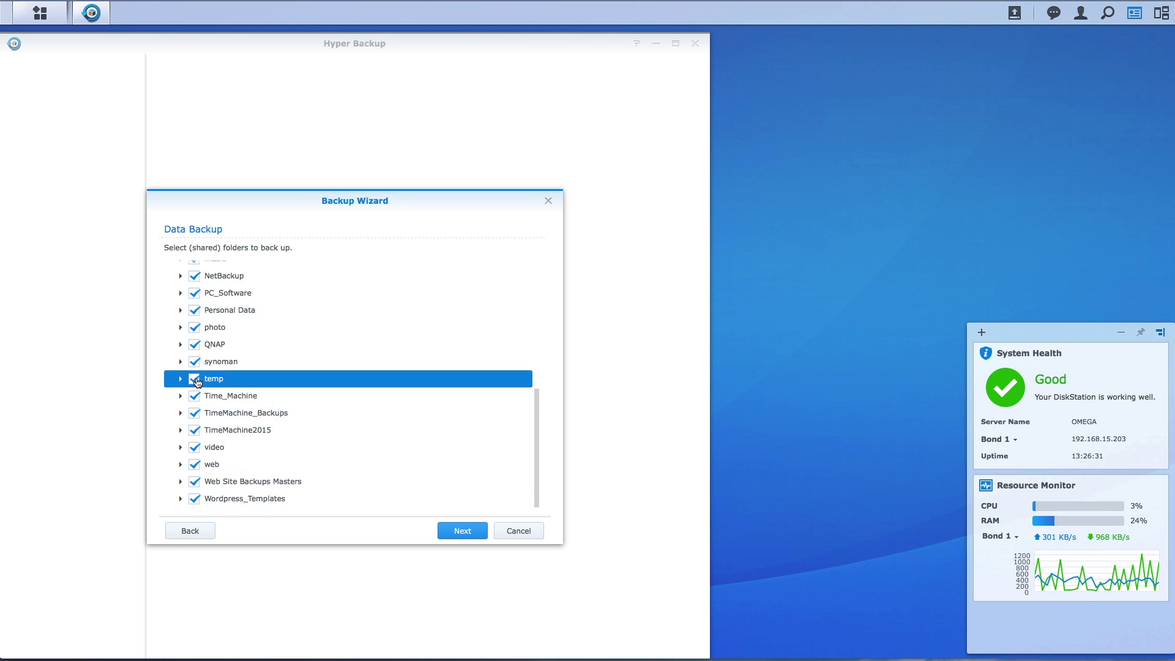
click(455, 530)
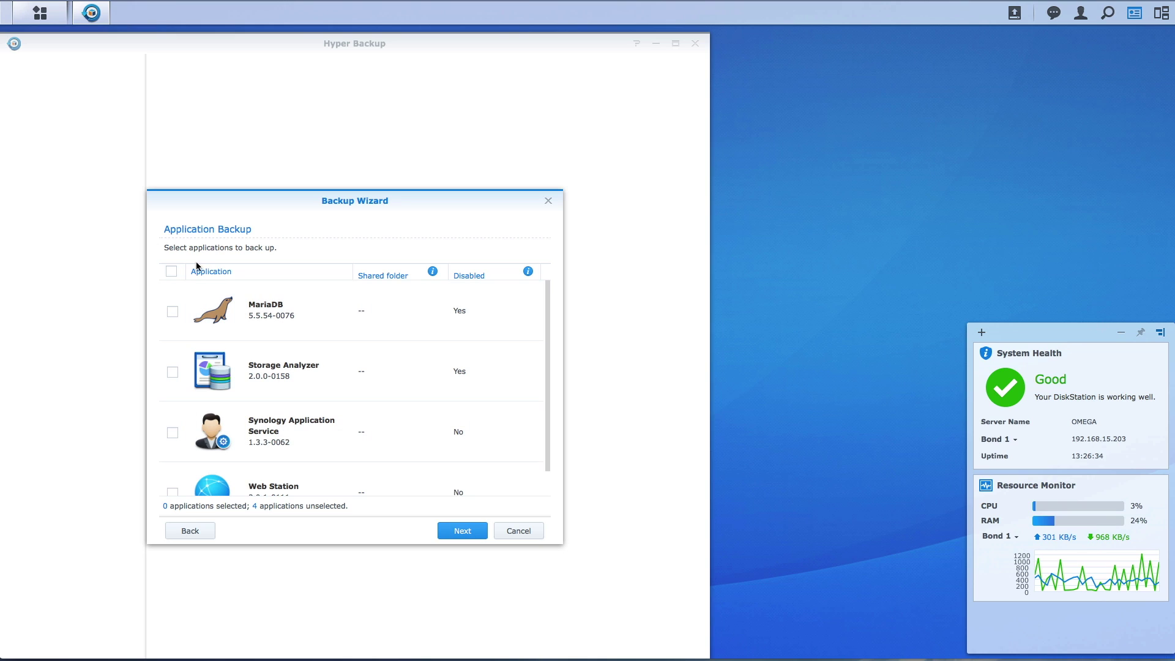
- Include all listed applications in the backup, from MariaDB to Web Station, and continue to the backup settings
click(171, 271)
scroll(443, 435, down, 1)
scroll(441, 432, up, 1)
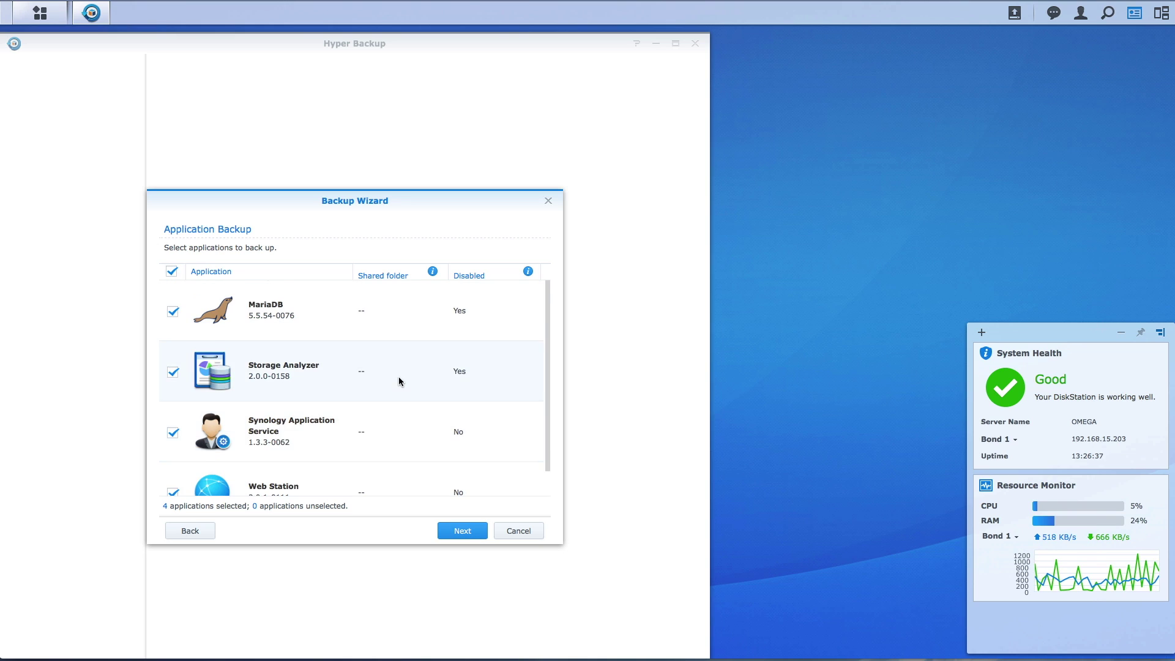
scroll(398, 376, down, 1)
scroll(410, 392, up, 1)
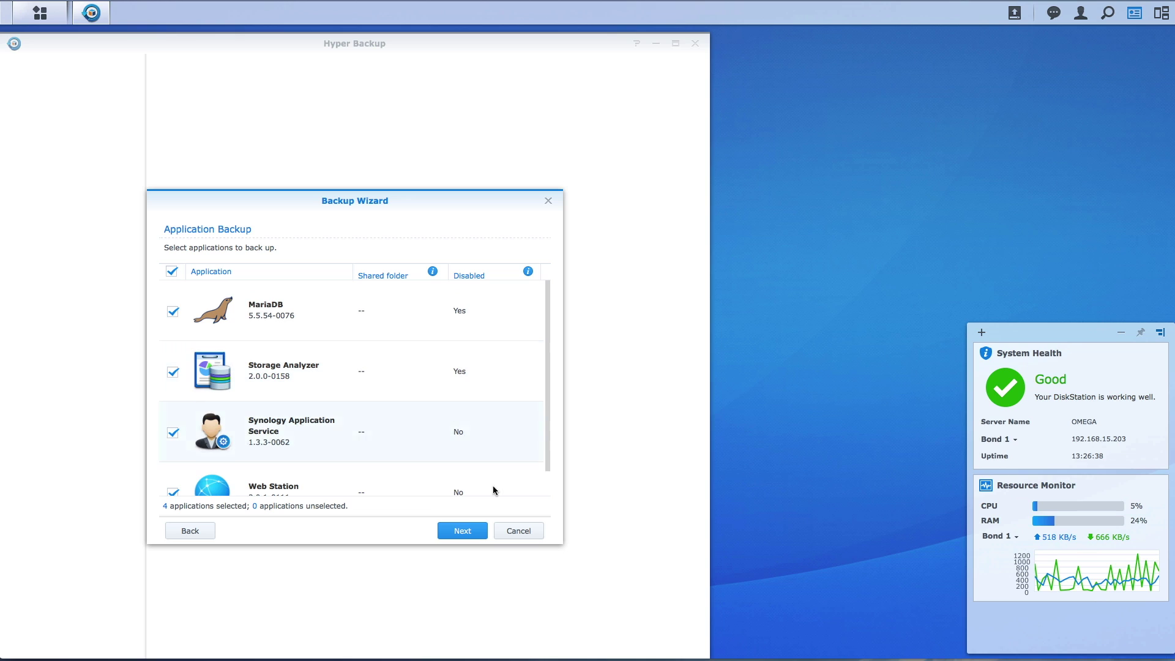
click(464, 531)
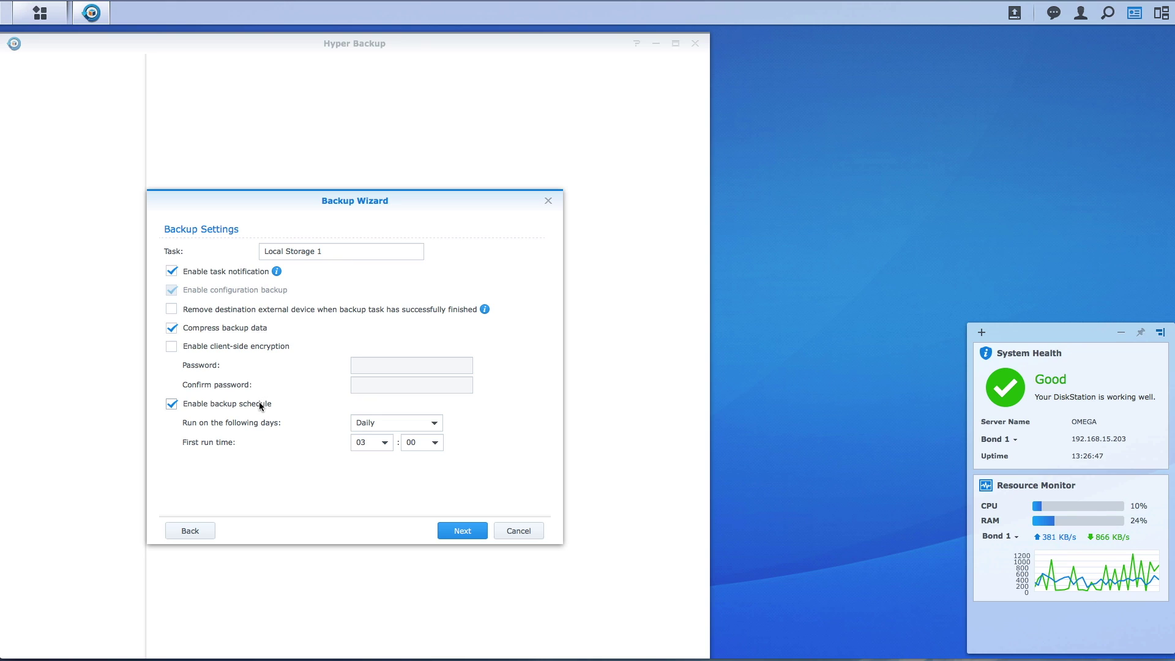
- Accept the default settings for task Local Storage 1 with its daily 03:00 schedule, apply without backup rotation, and run the backup immediately
click(462, 531)
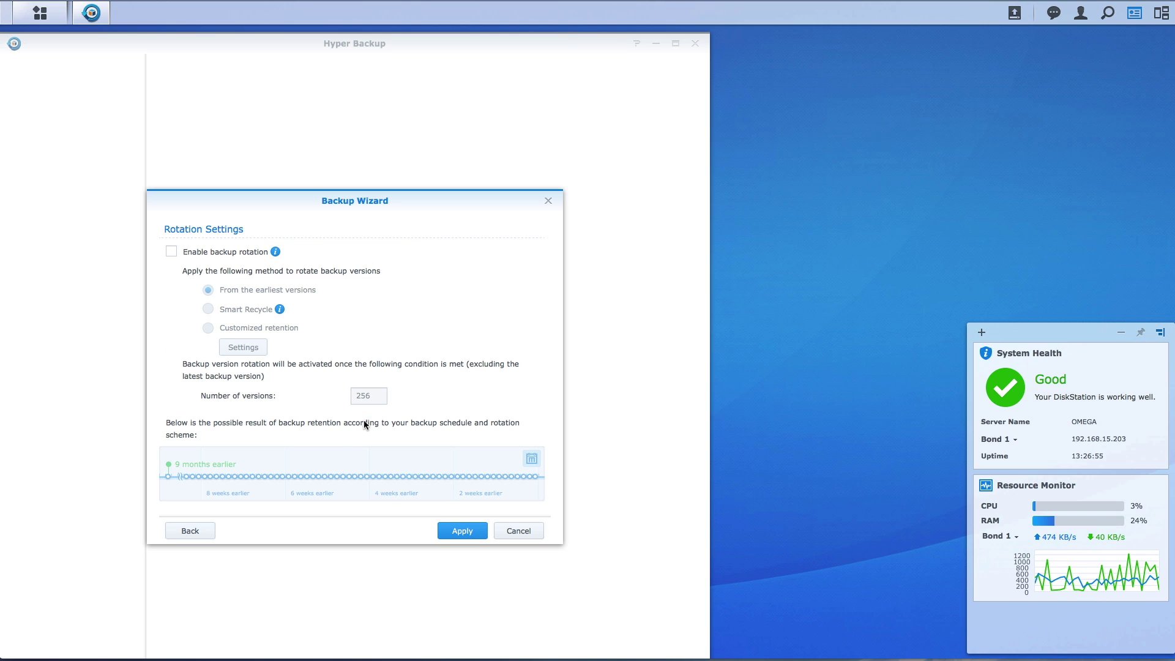
click(464, 532)
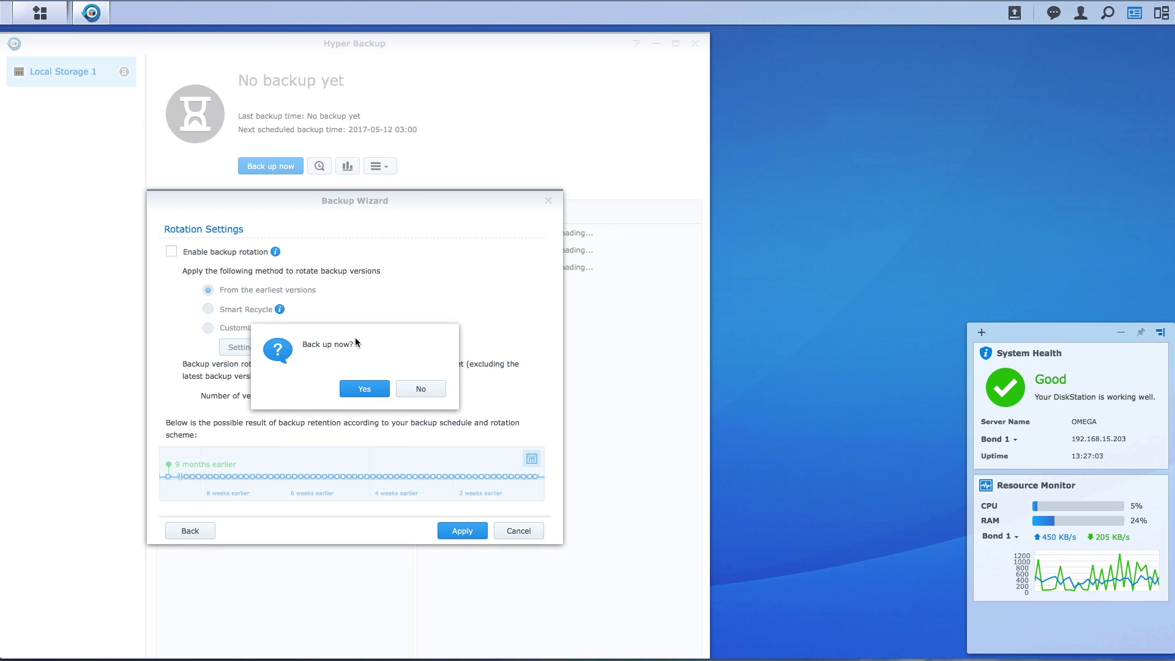
click(370, 390)
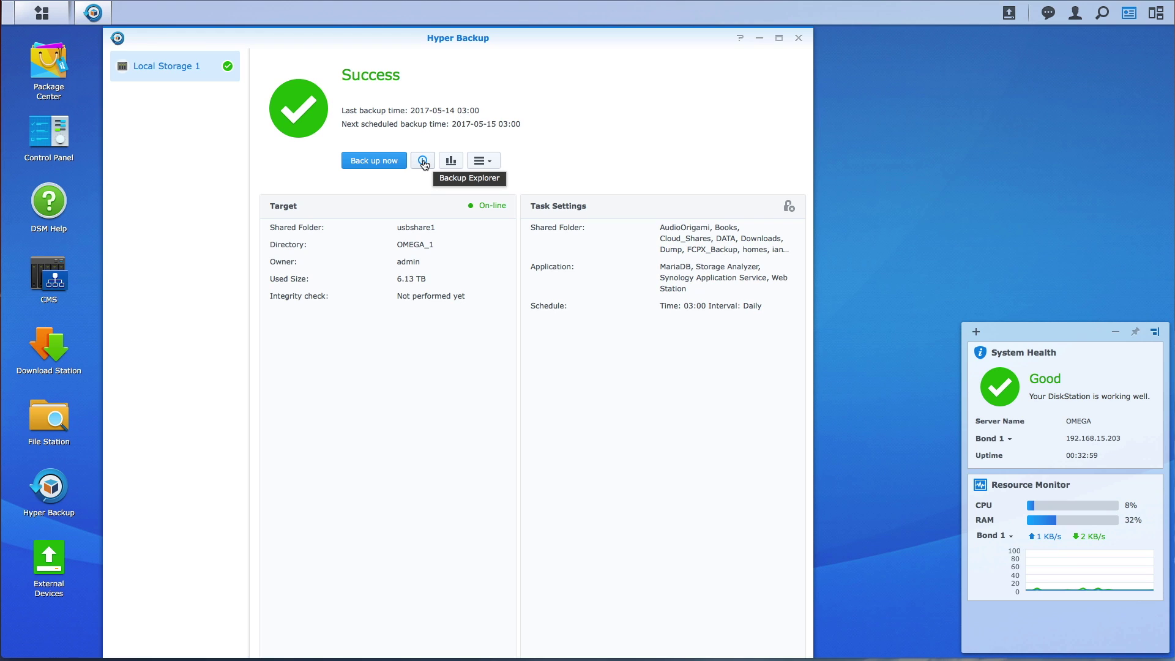
- View the backup statistics and inspect the destination usage for 5/13 in the May 2017 chart
click(454, 162)
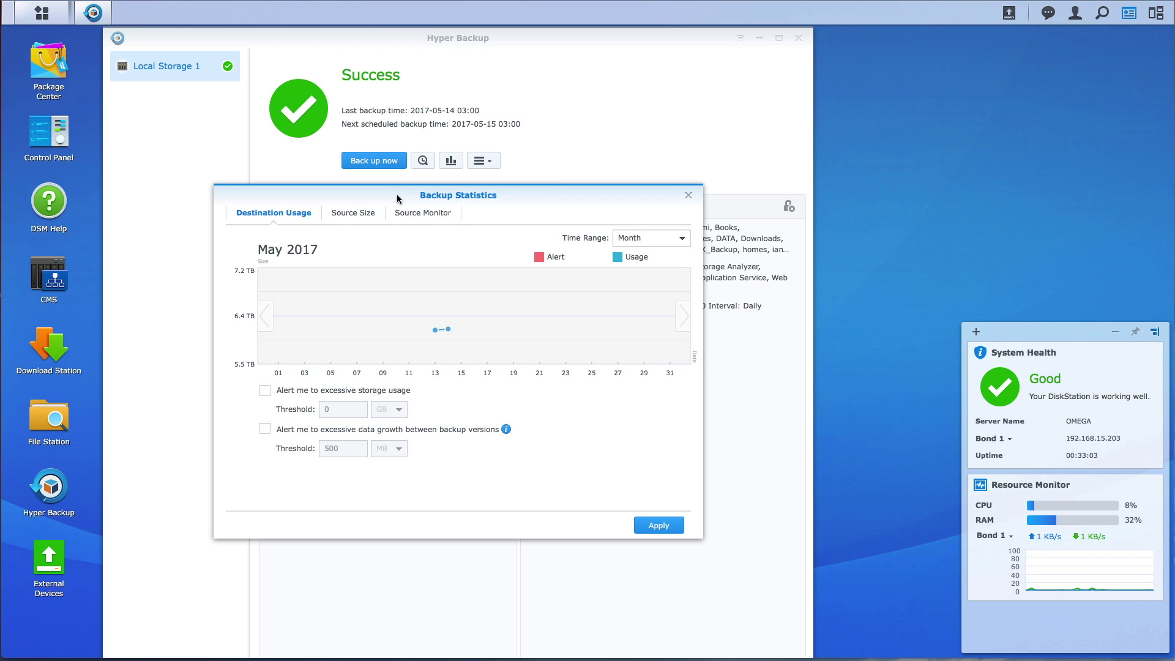
mouse_move(435, 336)
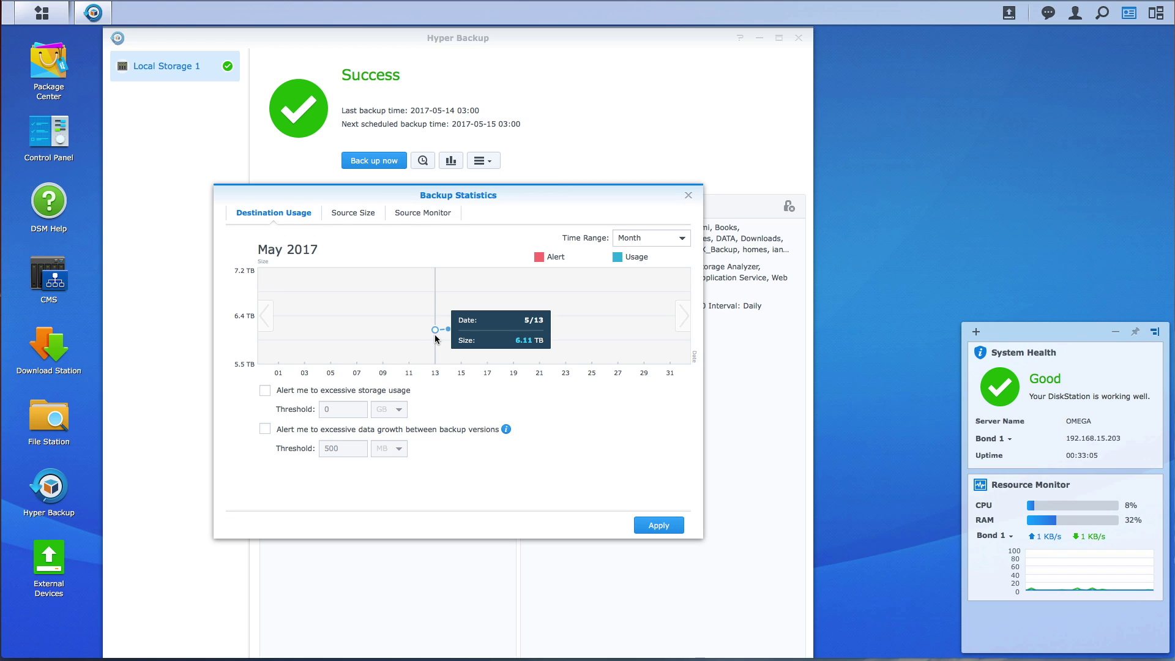